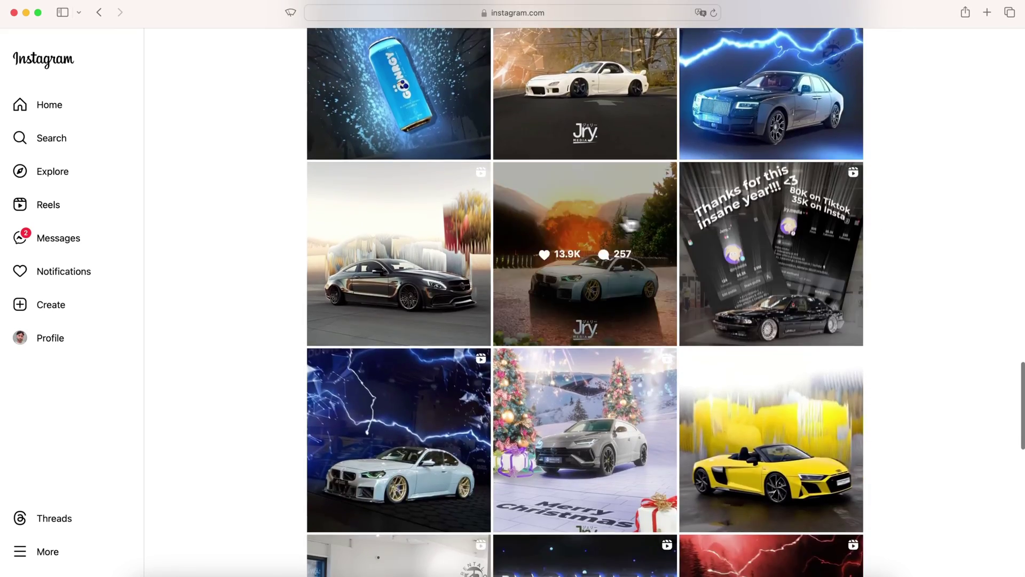
- Open the black Mercedes car-edit reel from the Instagram profile grid
{"action": "left_click", "coordinate": [402, 226]}
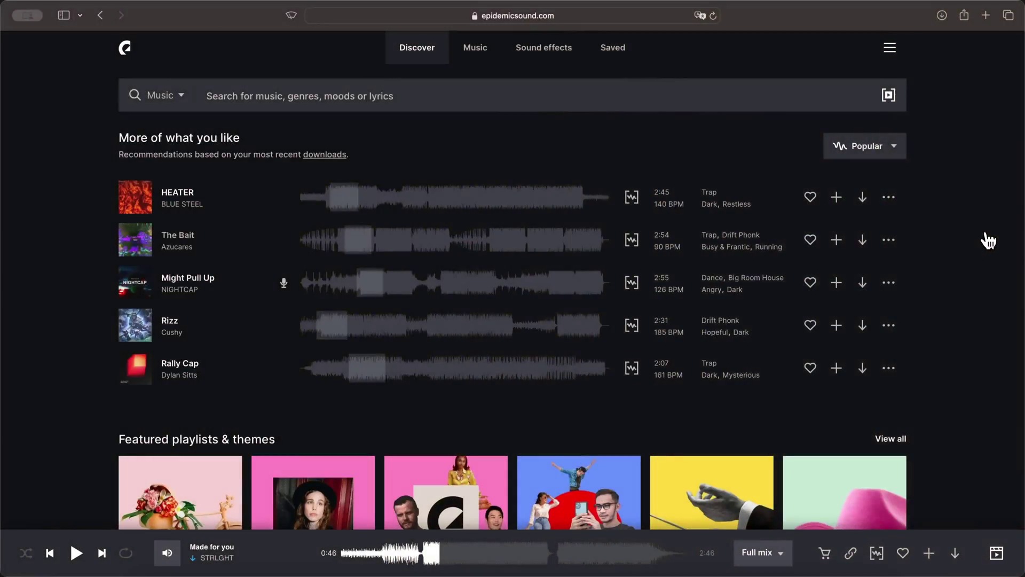
- Scroll through the Epidemic Sound results to find the Made for you track
{"action": "scroll", "coordinate": [988, 240], "scroll_direction": "down", "scroll_amount": 6}
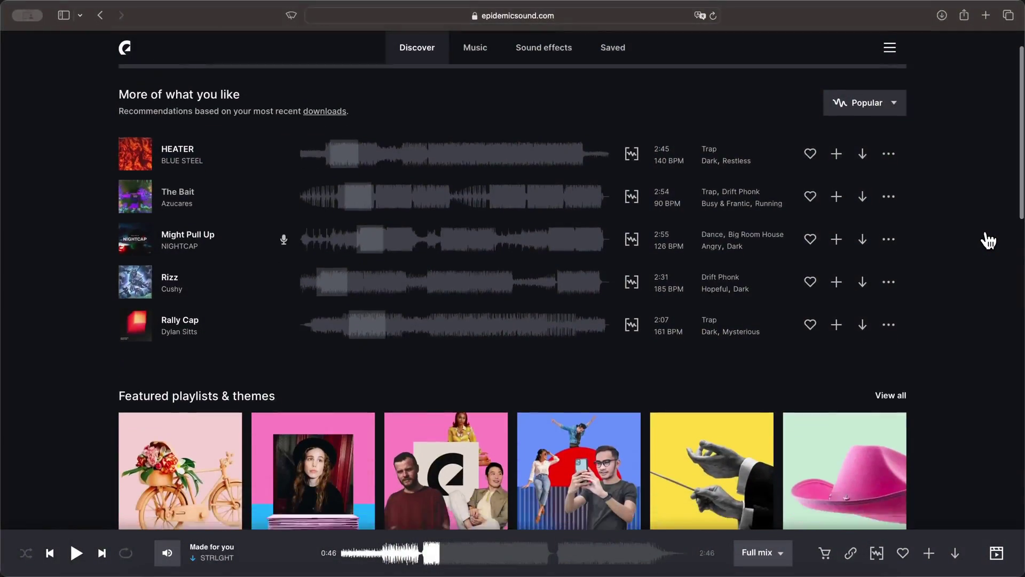
{"action": "scroll", "coordinate": [988, 241], "scroll_direction": "down", "scroll_amount": 1}
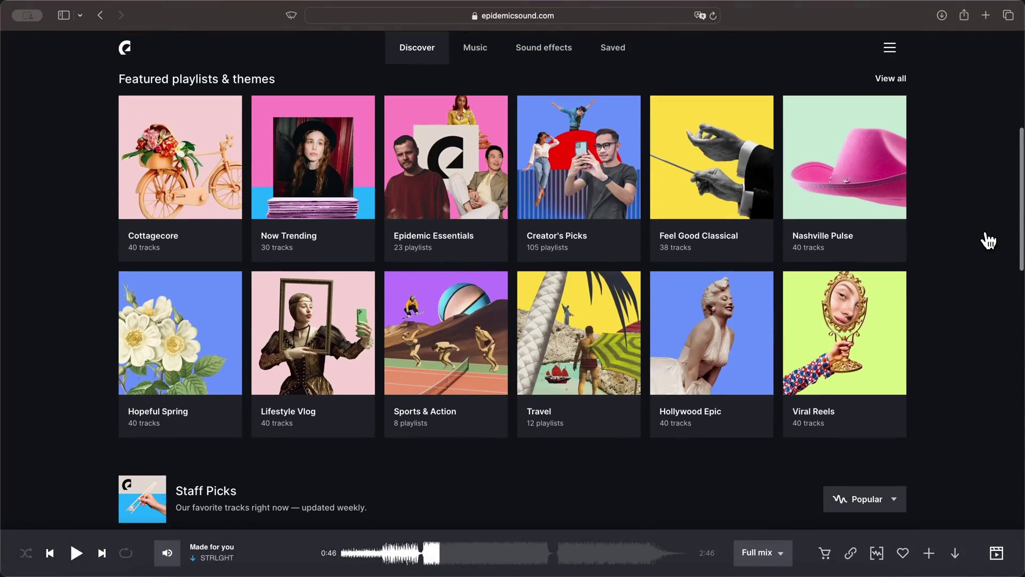
{"action": "scroll", "coordinate": [988, 241], "scroll_direction": "down", "scroll_amount": 8}
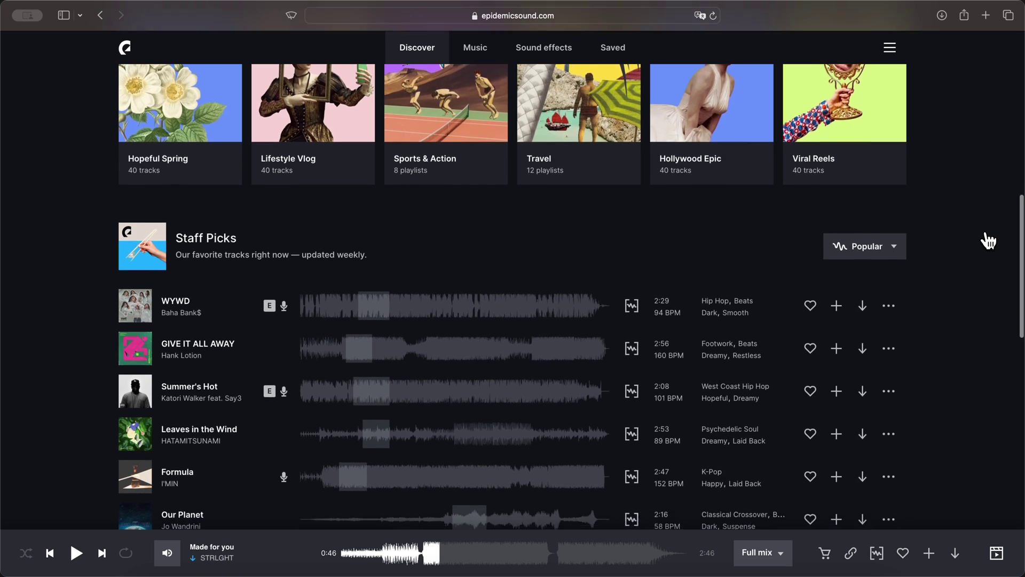
{"action": "scroll", "coordinate": [988, 241], "scroll_direction": "down", "scroll_amount": 8}
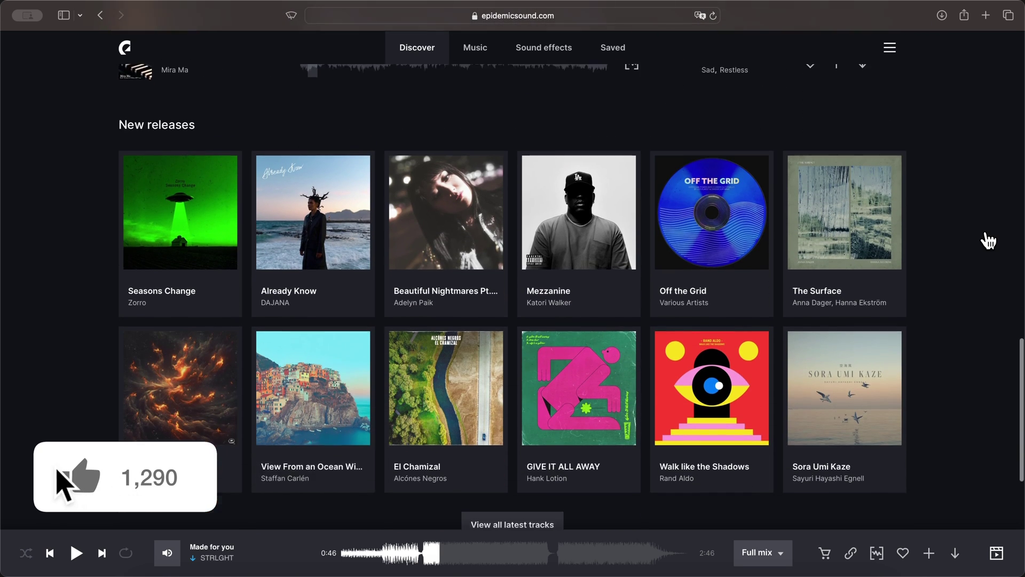
{"action": "scroll", "coordinate": [988, 241], "scroll_direction": "down", "scroll_amount": 5}
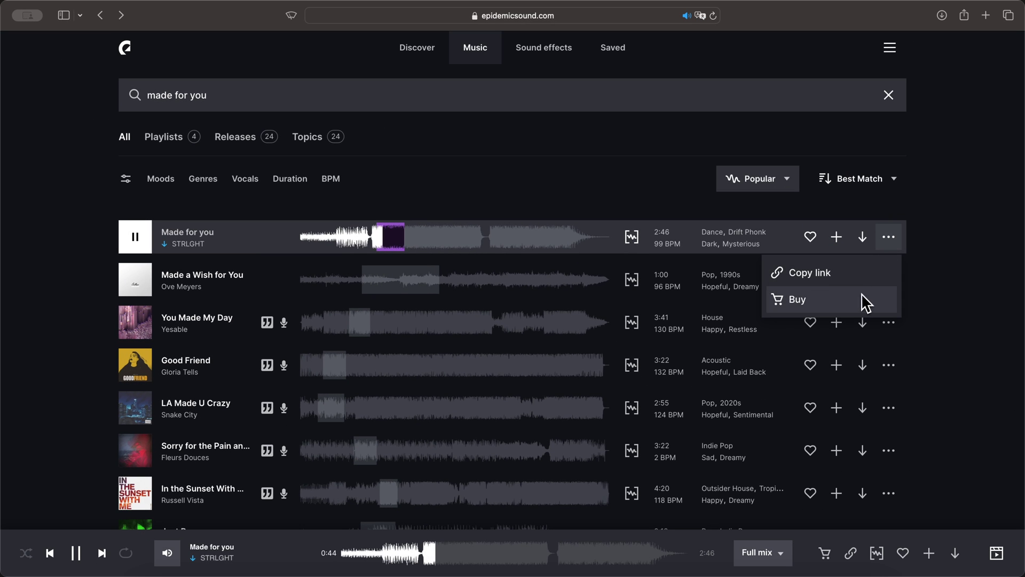
- Bring the Made for you track into the timeline and trim its start later
{"action": "left_click_drag", "start_coordinate": [529, 118], "coordinate": [112, 344]}
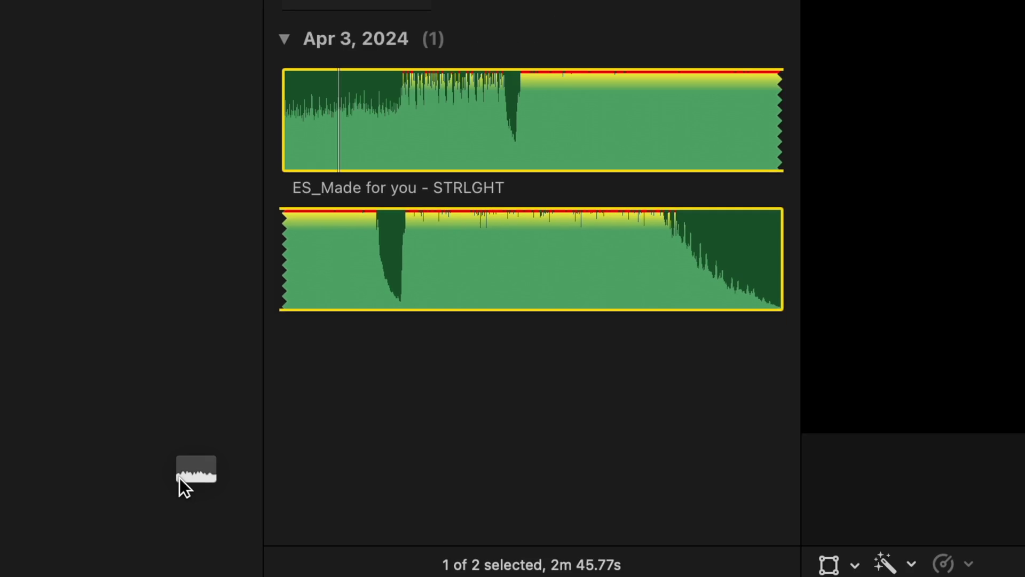
{"action": "key", "text": "super+equal"}
{"action": "left_click_drag", "start_coordinate": [59, 373], "coordinate": [662, 368]}
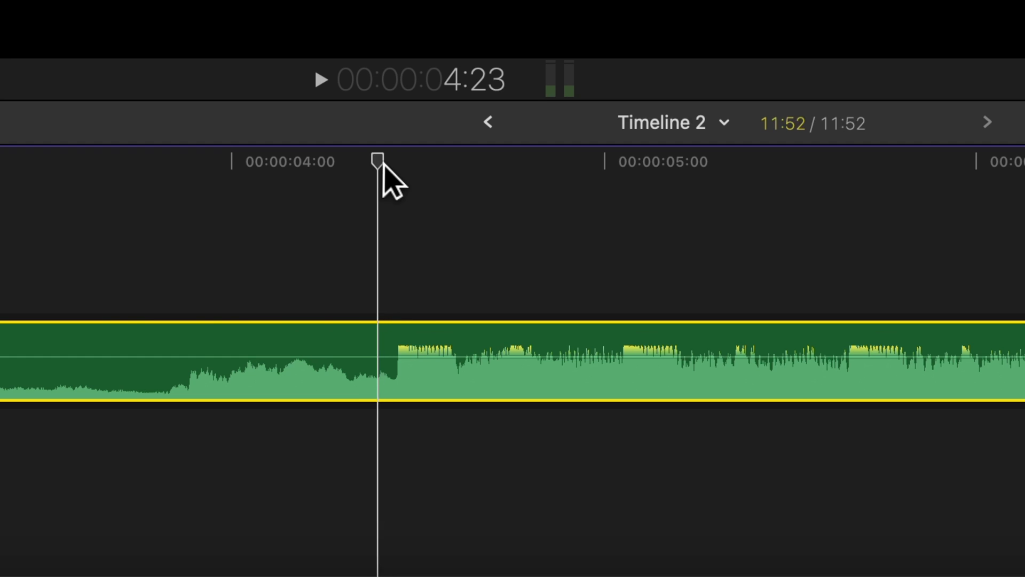
{"action": "left_click_drag", "start_coordinate": [380, 160], "coordinate": [366, 160]}
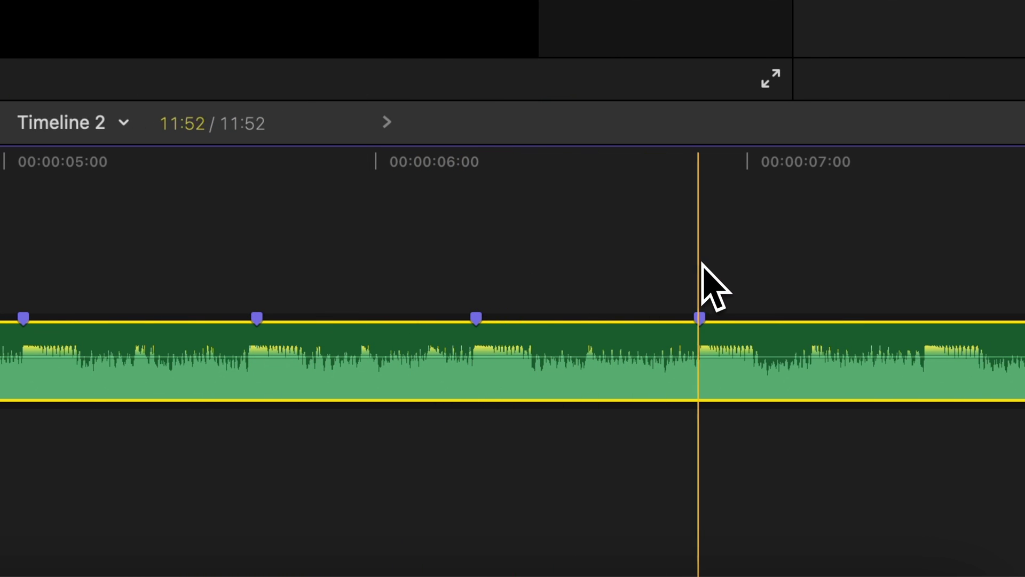
- Move the beat-marked music beneath the new grey gap clip and select the gap
{"action": "scroll", "coordinate": [919, 279], "scroll_direction": "right", "scroll_amount": 10}
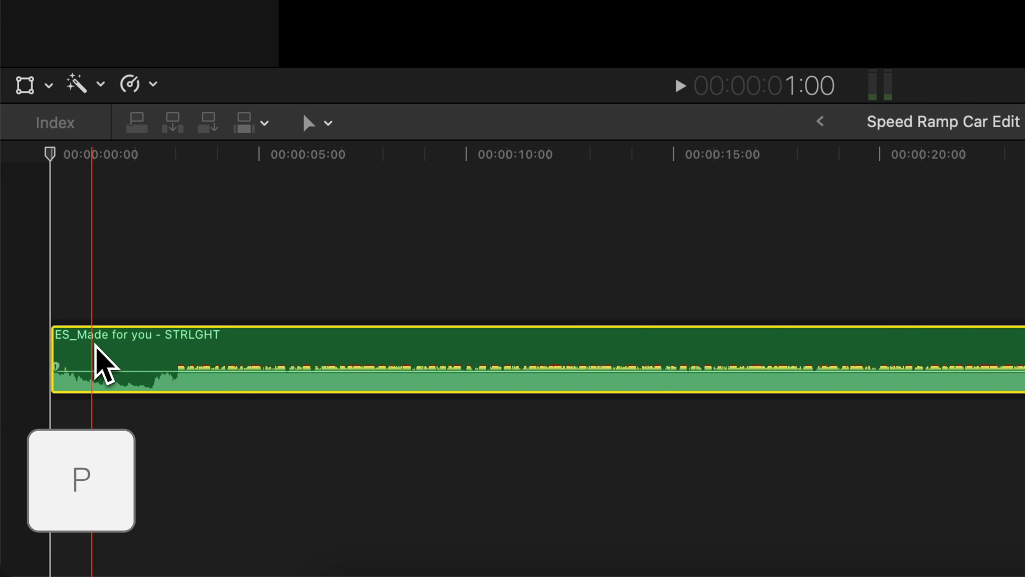
{"action": "left_click_drag", "start_coordinate": [105, 366], "coordinate": [91, 448]}
{"action": "left_click", "coordinate": [97, 349]}
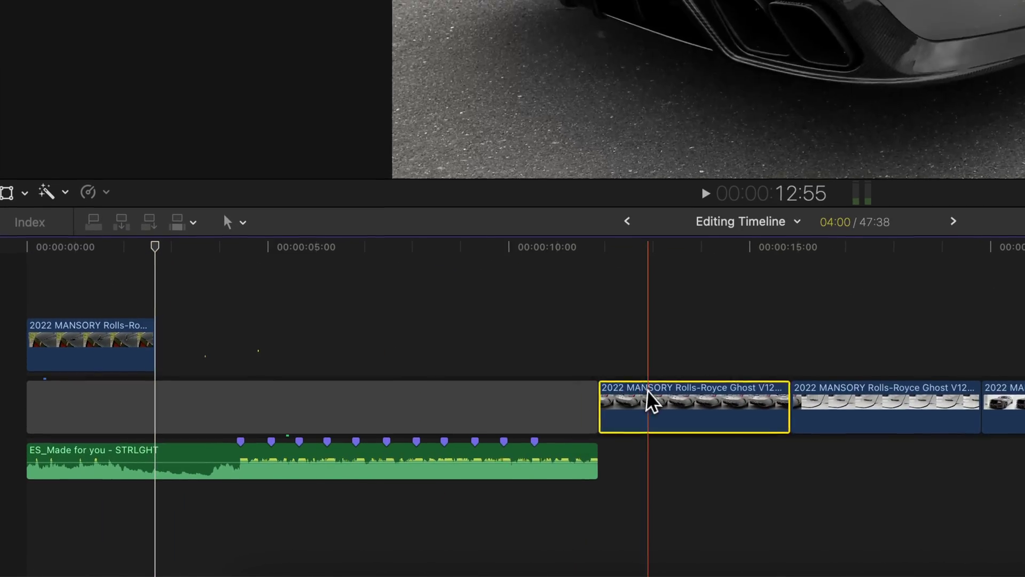
- Connect a car clip above the gap and trim the second clip to end on a beat
{"action": "left_click_drag", "start_coordinate": [646, 395], "coordinate": [225, 344]}
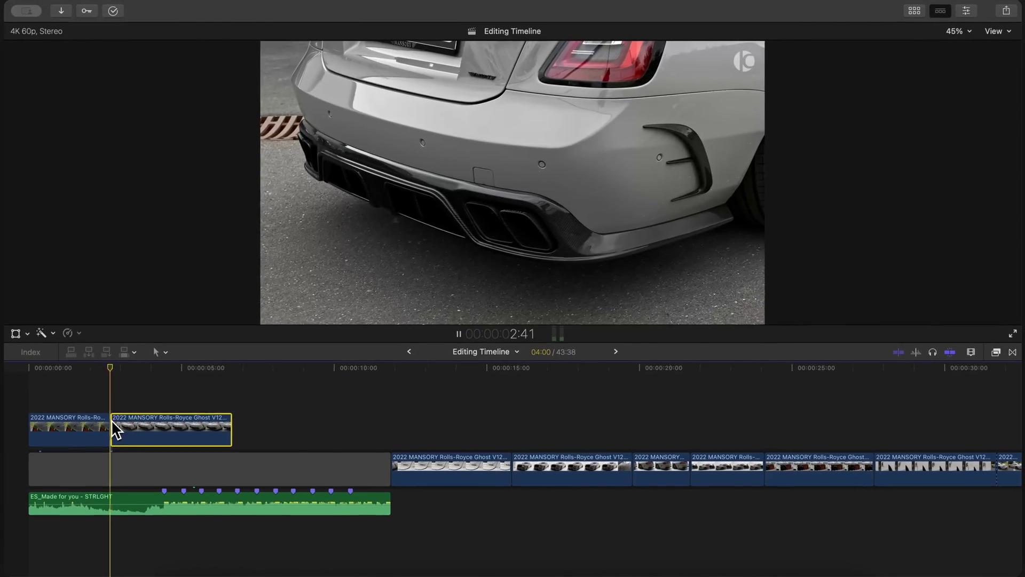
{"action": "key", "text": "space"}
{"action": "left_click_drag", "start_coordinate": [240, 425], "coordinate": [150, 425]}
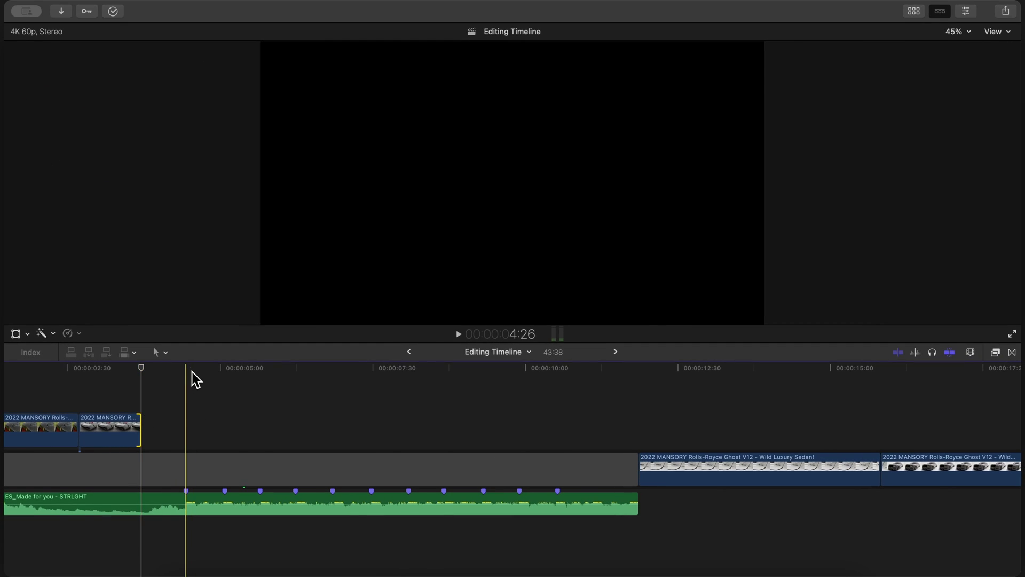
{"action": "key", "text": "super+minus"}
- Add another car clip, speed-ramp its first section faster, and trim its end eight frames onto the beat
{"action": "left_click_drag", "start_coordinate": [437, 468], "coordinate": [210, 427]}
{"action": "key", "text": "super+r"}
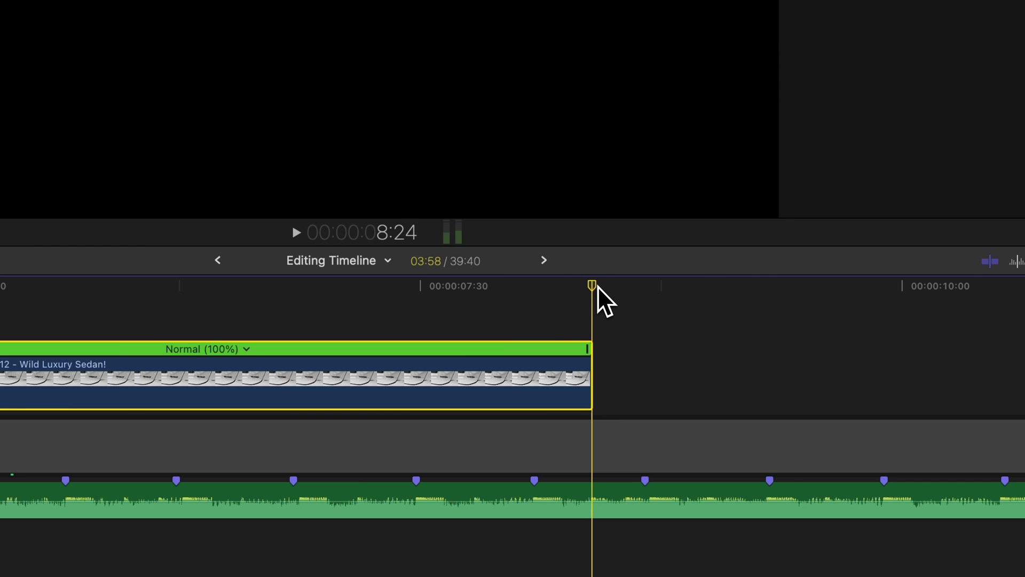
{"action": "key", "text": "shift+Left"}
{"action": "key", "text": "shift+Left"}
{"action": "key", "text": "shift+Left"}
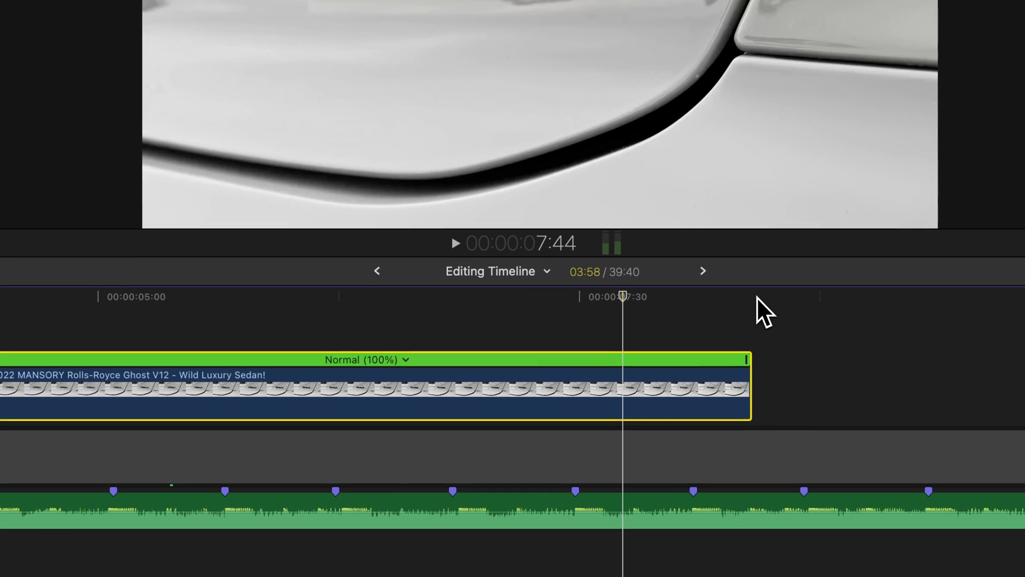
{"action": "key", "text": "super+b"}
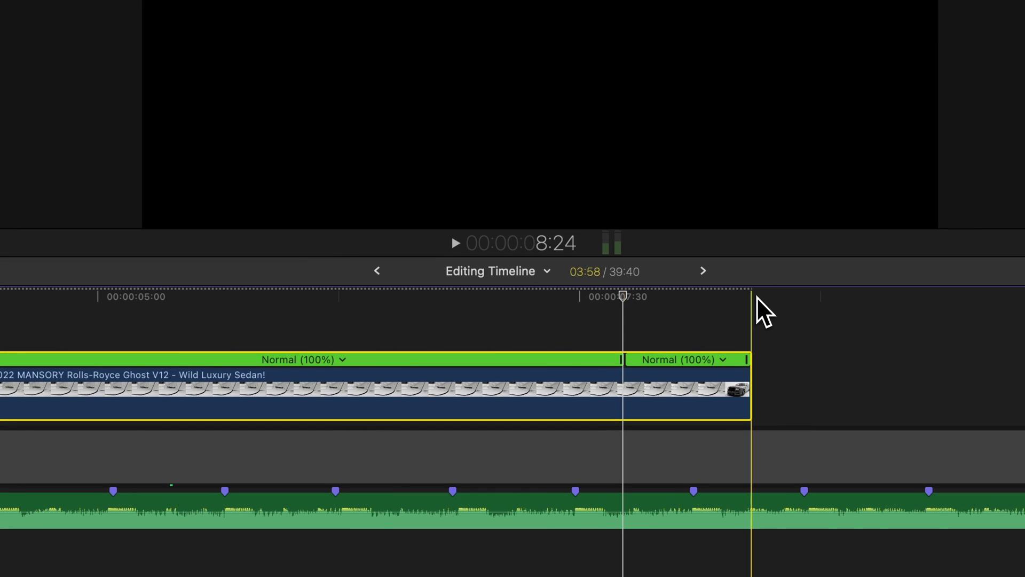
{"action": "key", "text": "shift+b"}
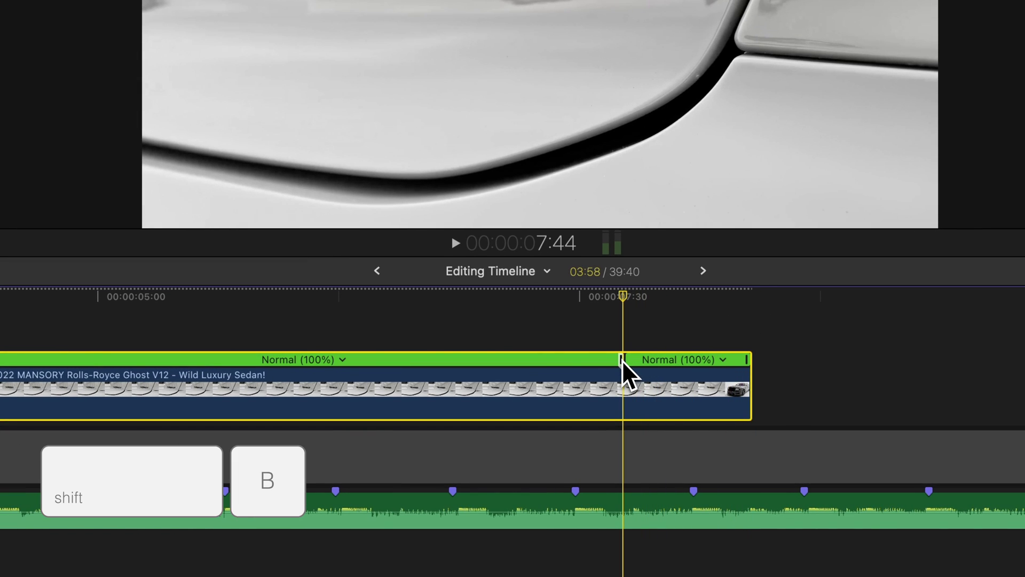
{"action": "left_click_drag", "start_coordinate": [622, 359], "coordinate": [0, 362]}
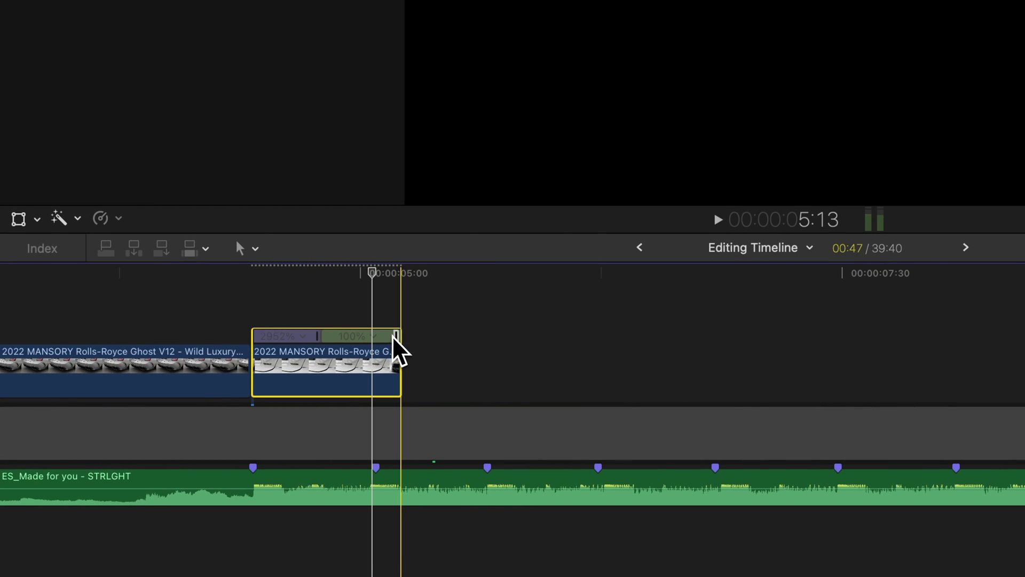
{"action": "left_click_drag", "start_coordinate": [400, 360], "coordinate": [378, 365]}
{"action": "key", "text": "space"}
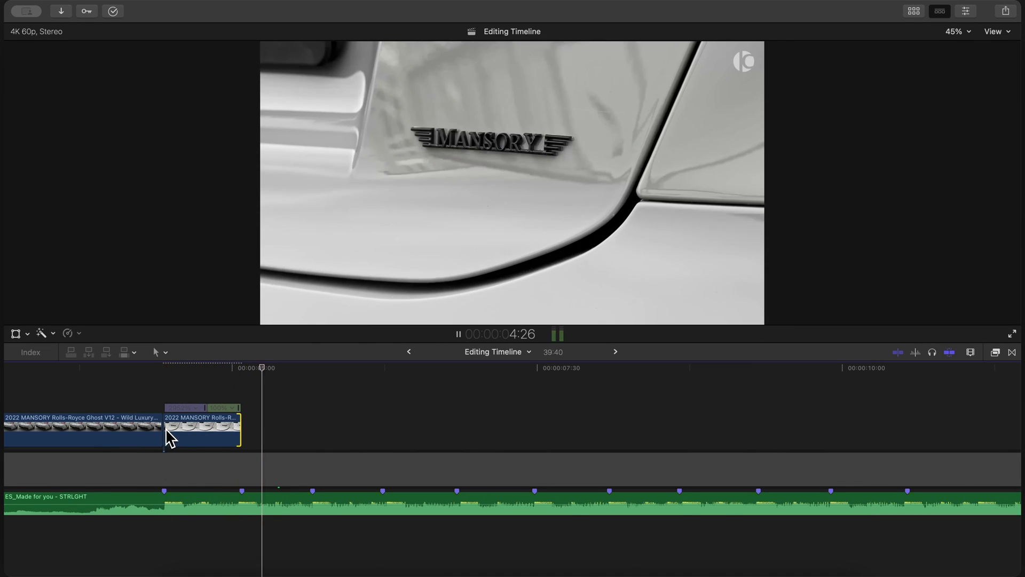
{"action": "key", "text": "space"}
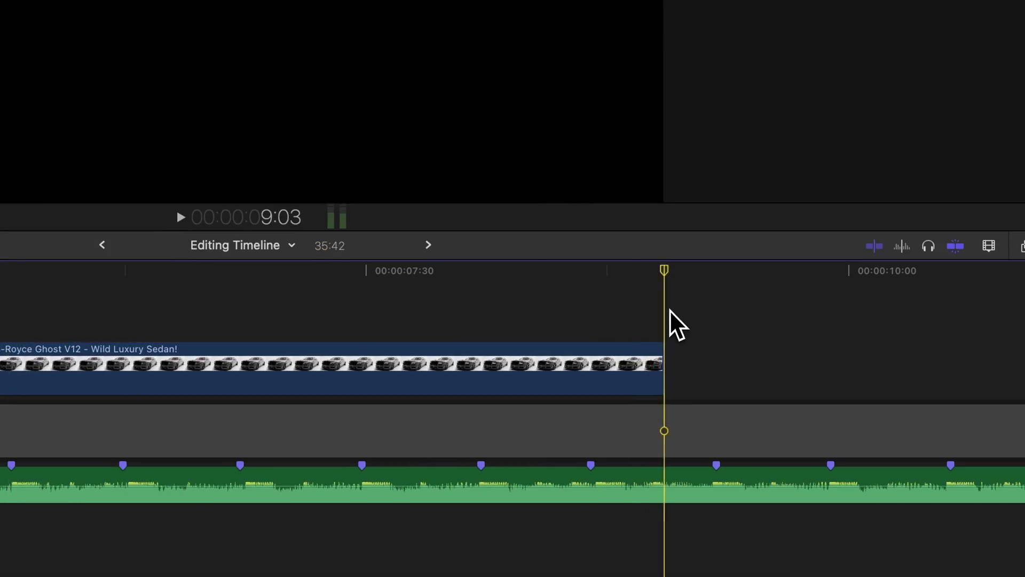
- Speed up the first section of the next car clip
{"action": "left_click", "coordinate": [544, 361]}
{"action": "key", "text": "super+r"}
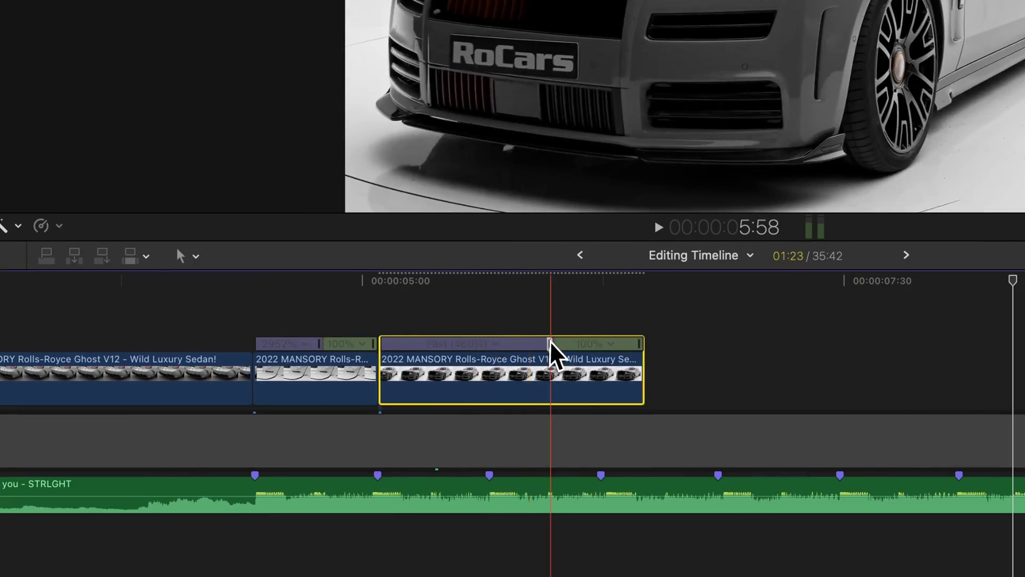
{"action": "left_click_drag", "start_coordinate": [549, 355], "coordinate": [429, 349]}
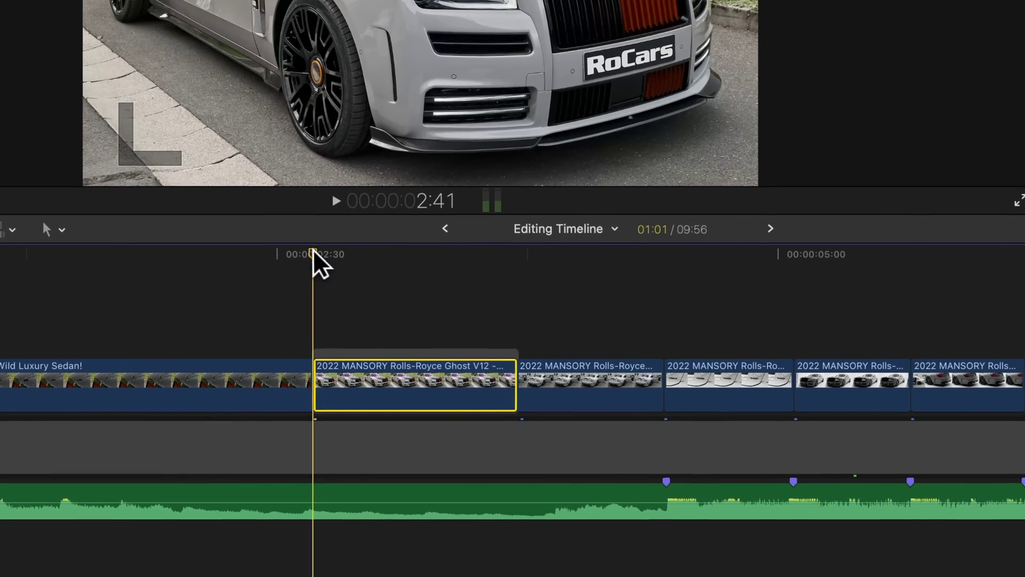
- Add a freeze frame, connect the Ghost V12 clip near 2:30, and extend its start earlier
{"action": "key", "text": "alt+f"}
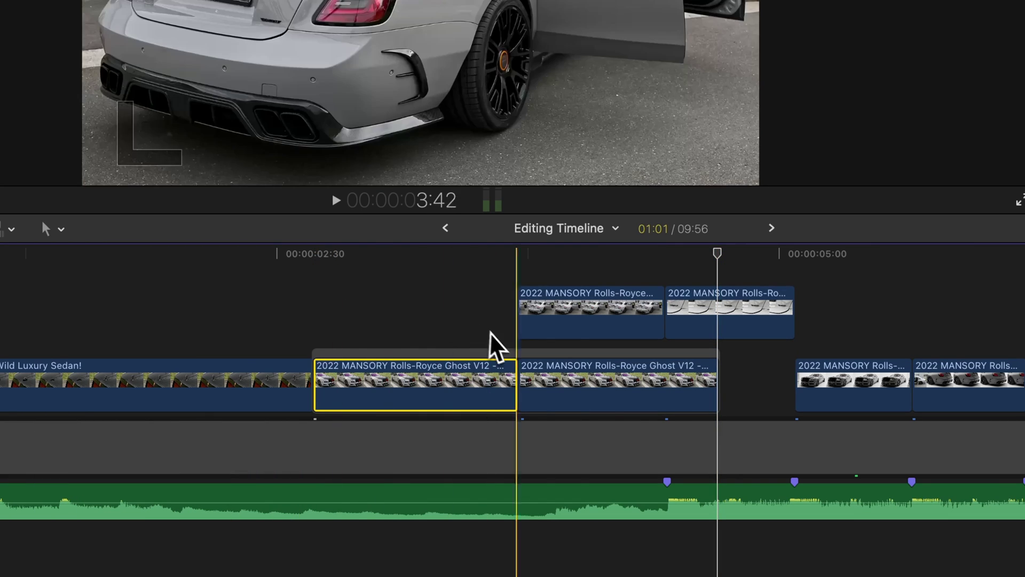
{"action": "left_click_drag", "start_coordinate": [582, 400], "coordinate": [398, 312]}
{"action": "left_click_drag", "start_coordinate": [315, 300], "coordinate": [316, 301]}
{"action": "left_click_drag", "start_coordinate": [486, 318], "coordinate": [336, 316]}
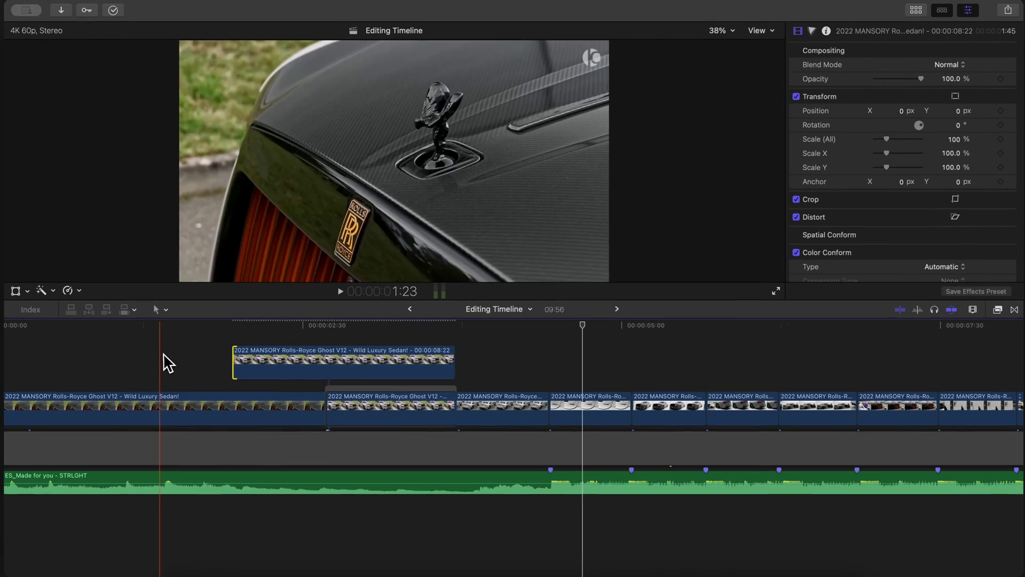
{"action": "left_click", "coordinate": [332, 363]}
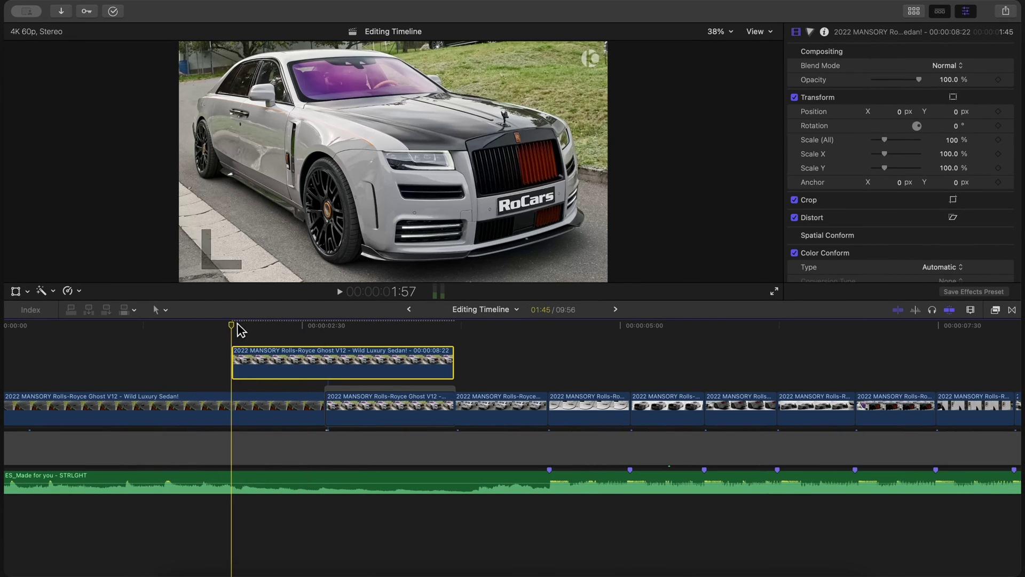
- Apply an inverted Draw Mask to the connected clip, cutting out the headlight
{"action": "left_click", "coordinate": [1012, 309]}
{"action": "mouse_move", "coordinate": [927, 378]}
{"action": "left_mouse_down"}
{"action": "mouse_move", "coordinate": [647, 362]}
{"action": "mouse_move", "coordinate": [262, 374]}
{"action": "left_mouse_up"}
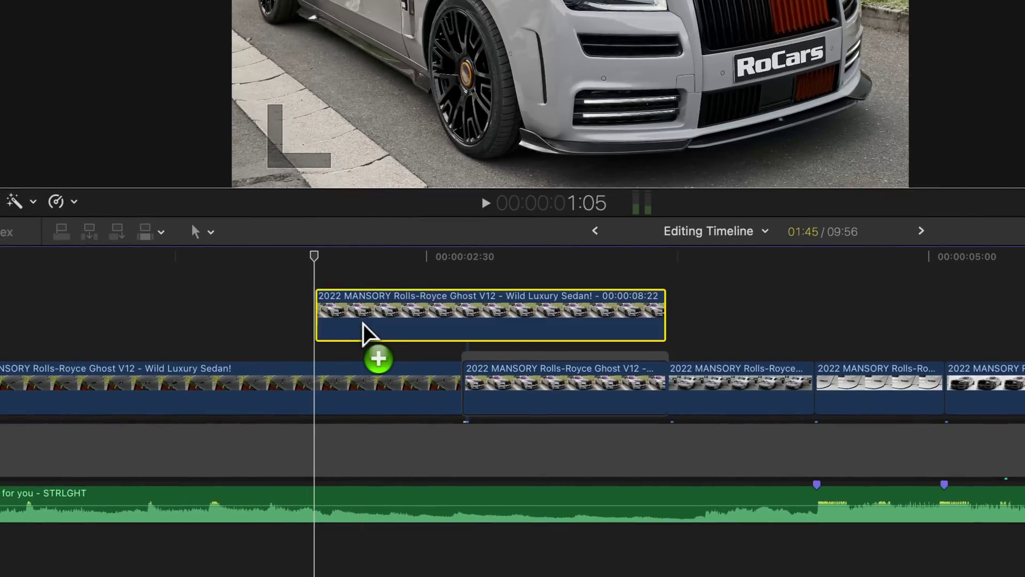
{"action": "left_click_drag", "start_coordinate": [363, 323], "coordinate": [364, 325]}
{"action": "left_click", "coordinate": [751, 14]}
{"action": "left_click", "coordinate": [483, 5]}
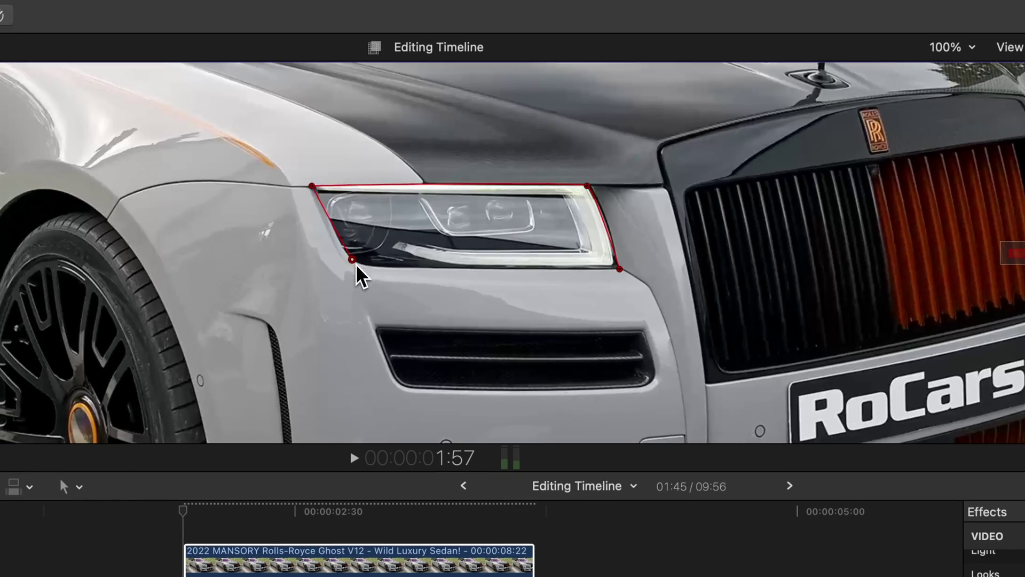
{"action": "left_click", "coordinate": [352, 260]}
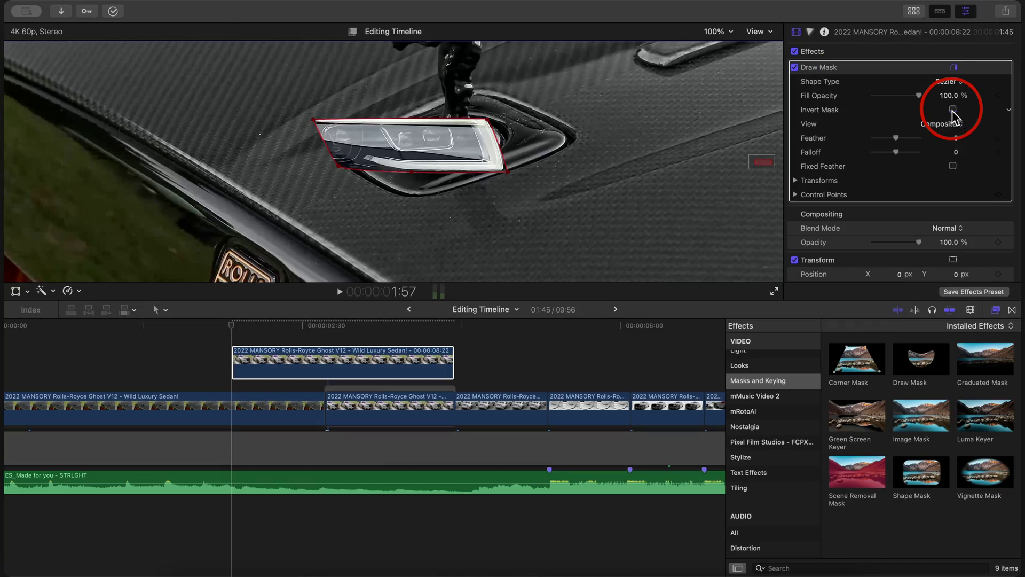
{"action": "left_click", "coordinate": [952, 109]}
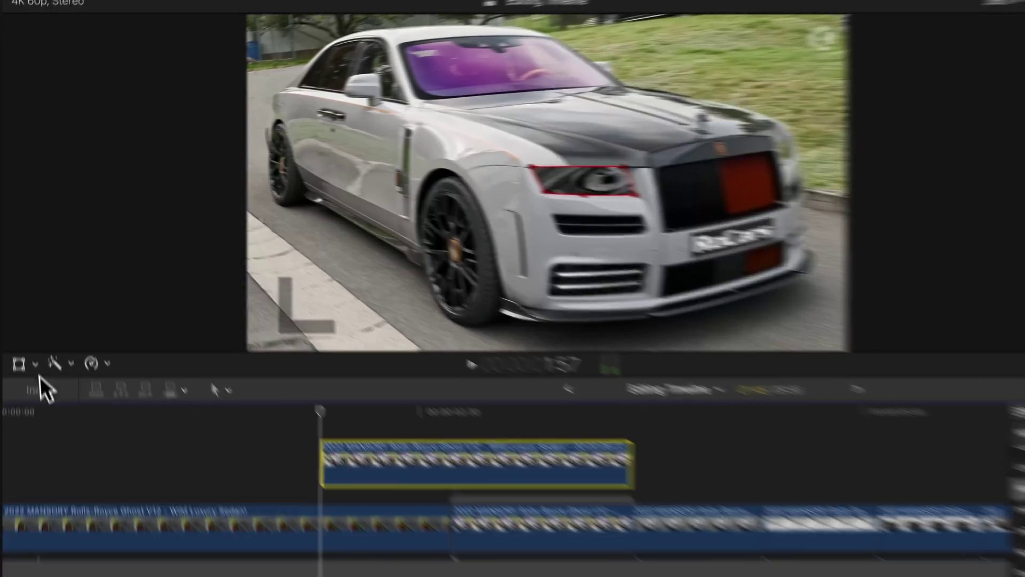
- Keyframe the transform, scaling from 577% to about 922% and repositioning onto the hood ornament
{"action": "left_click", "coordinate": [15, 291]}
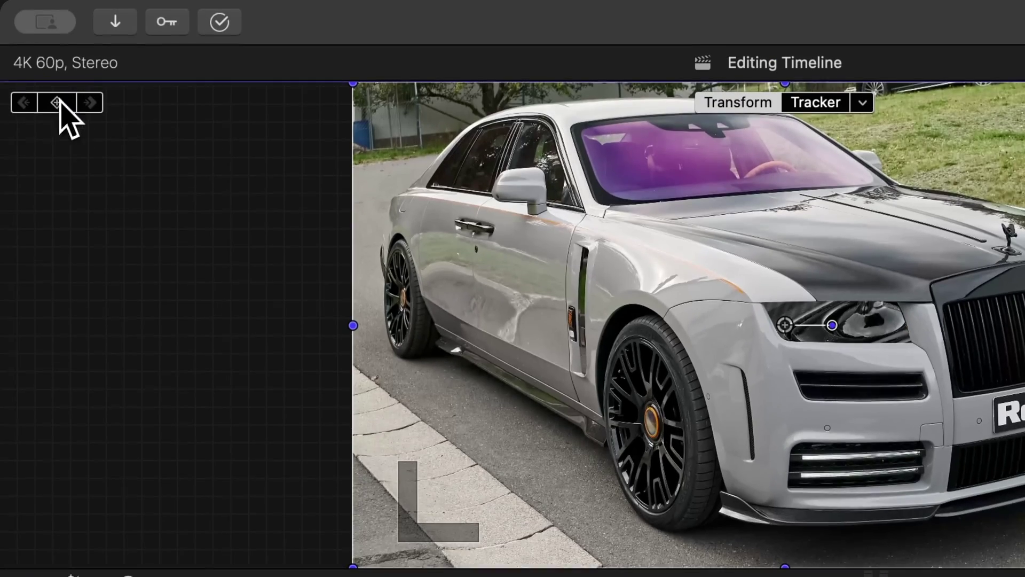
{"action": "left_click", "coordinate": [57, 1]}
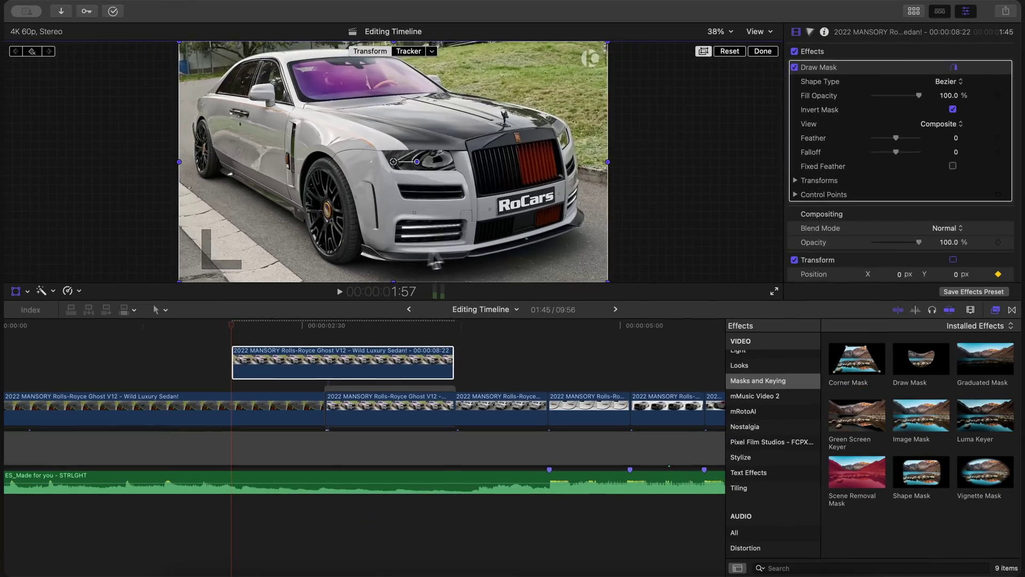
{"action": "left_click_drag", "start_coordinate": [955, 155], "coordinate": [956, 160]}
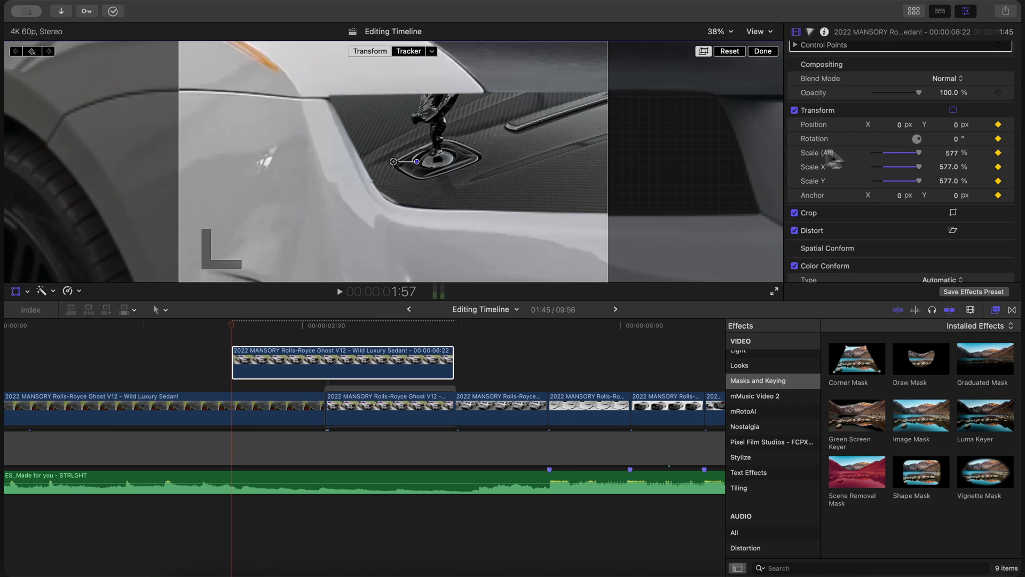
{"action": "left_click_drag", "start_coordinate": [517, 143], "coordinate": [393, 139]}
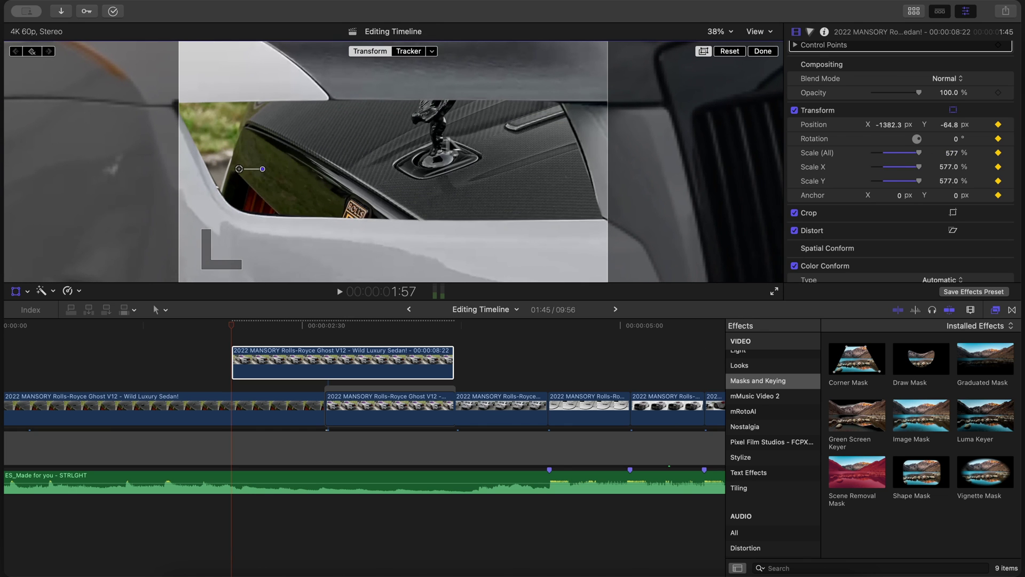
{"action": "left_click_drag", "start_coordinate": [955, 160], "coordinate": [950, 160]}
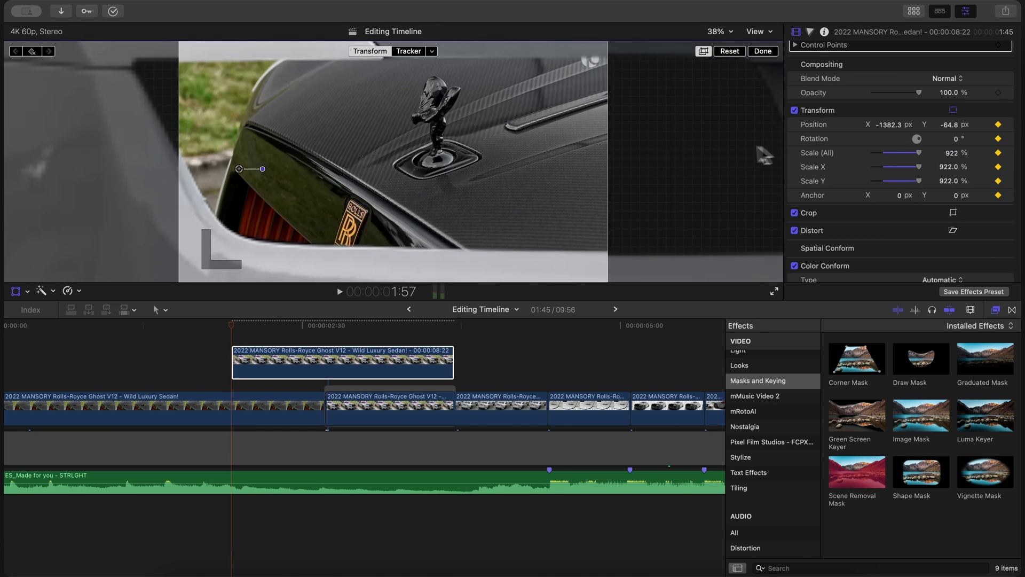
{"action": "left_click_drag", "start_coordinate": [761, 155], "coordinate": [583, 155]}
{"action": "left_click", "coordinate": [328, 377]}
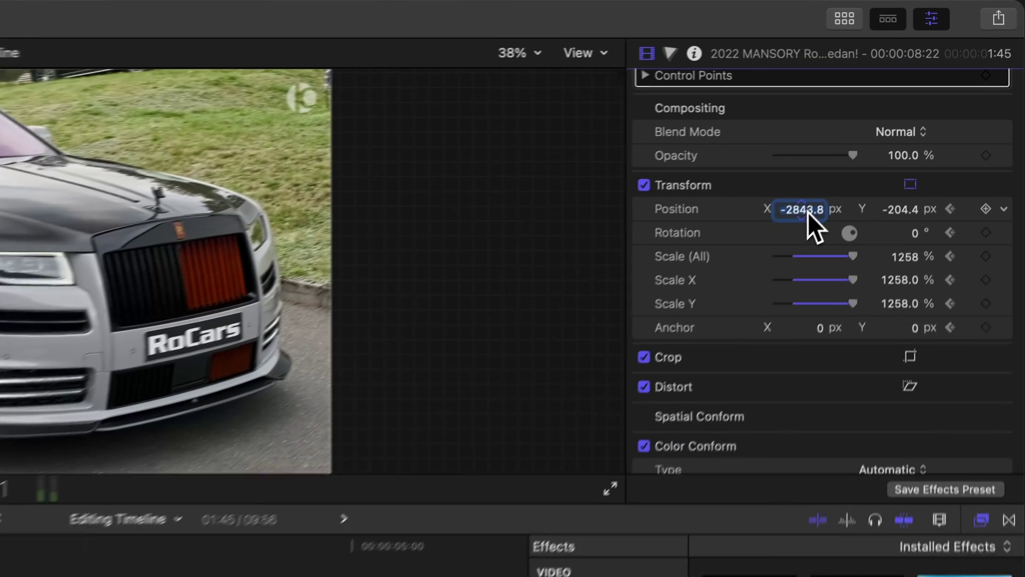
{"action": "type", "text": "0"}
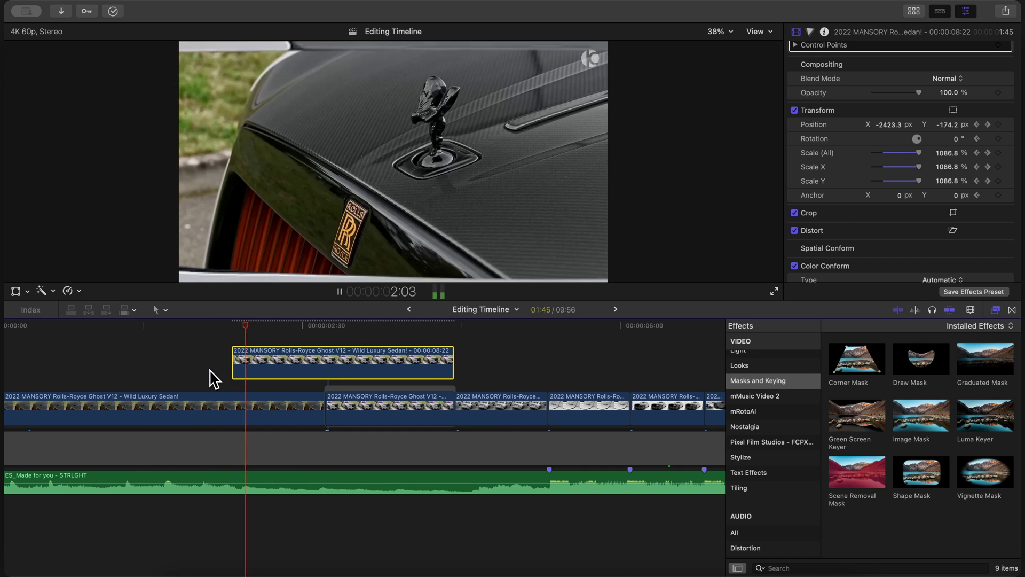
- Stop playback and trim the connected clip's end shorter
{"action": "key", "text": "space"}
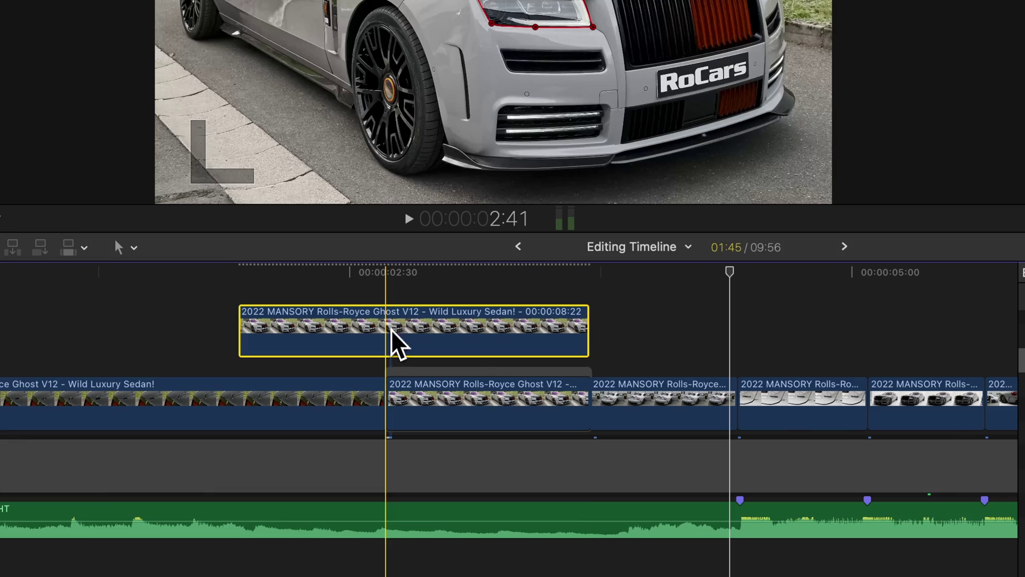
{"action": "left_click_drag", "start_coordinate": [453, 359], "coordinate": [341, 359]}
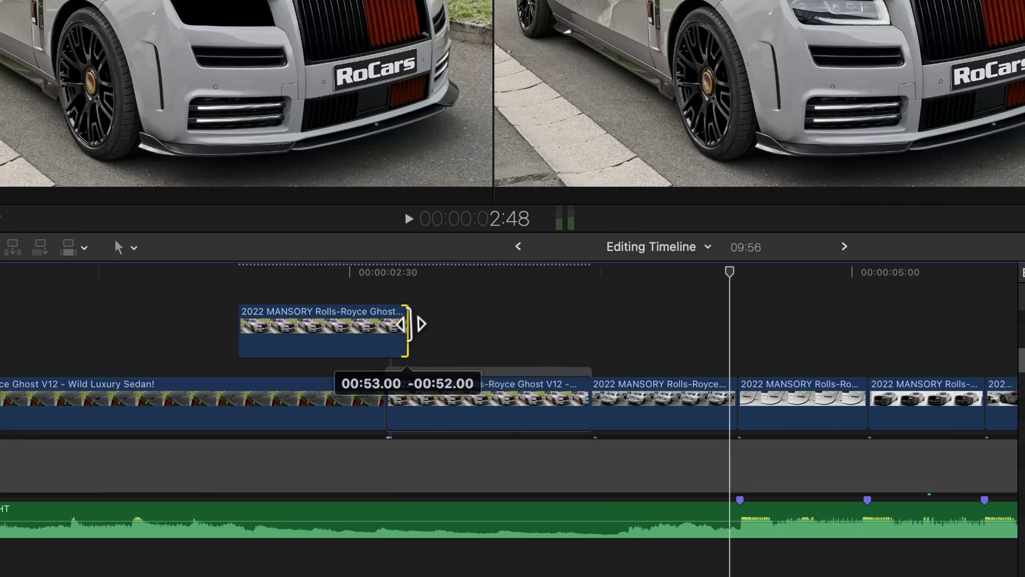
{"action": "left_click_drag", "start_coordinate": [410, 324], "coordinate": [392, 323]}
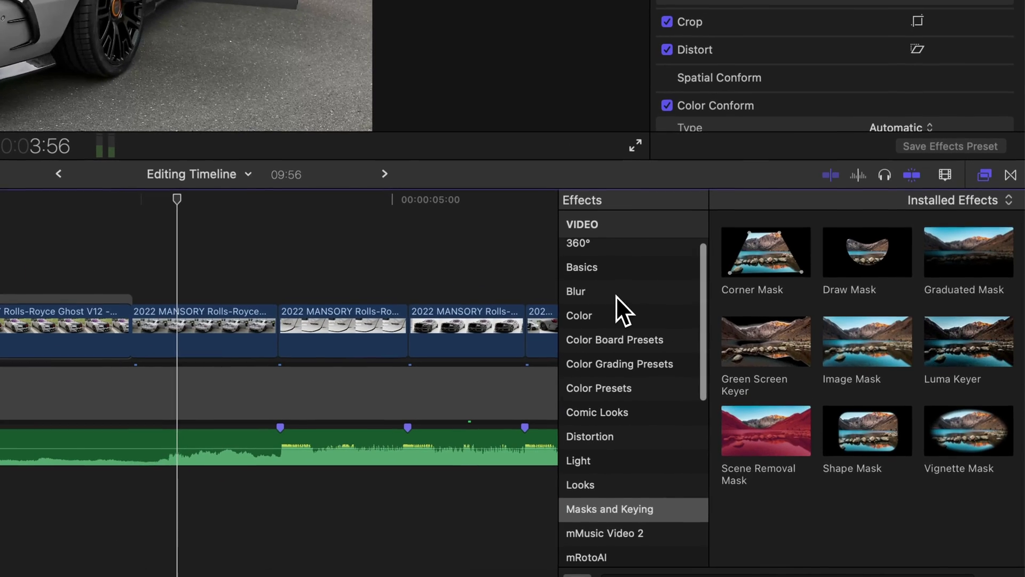
- Apply the Zoom blur to the connected clip, centred on the hood ornament
{"action": "left_click", "coordinate": [700, 325]}
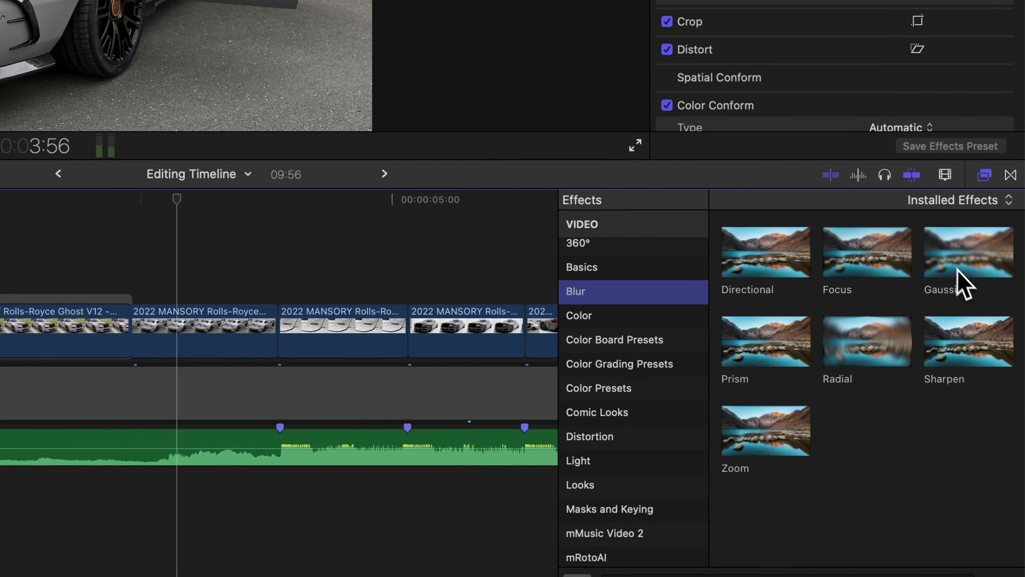
{"action": "left_click_drag", "start_coordinate": [777, 435], "coordinate": [0, 271]}
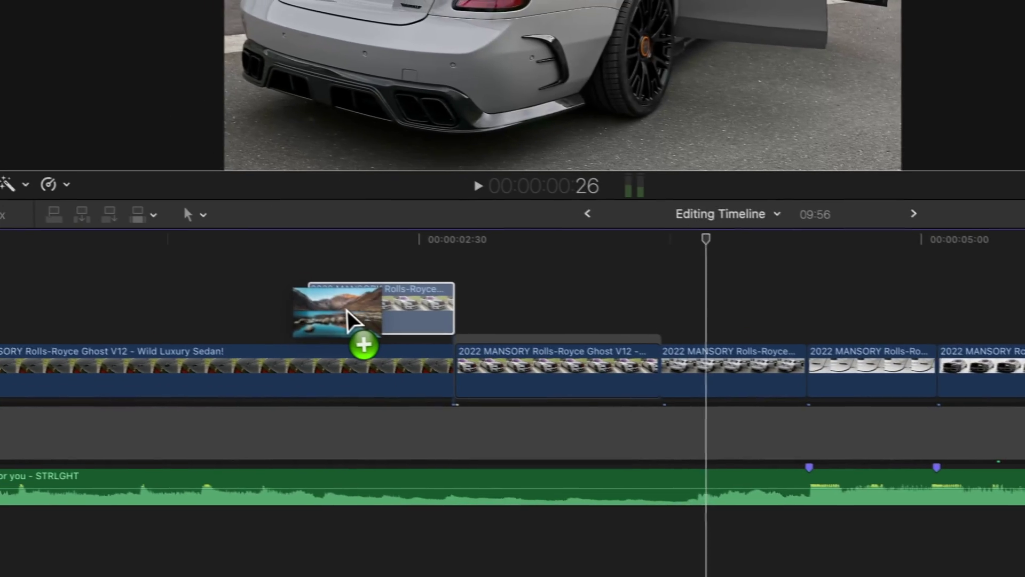
{"action": "left_click_drag", "start_coordinate": [351, 315], "coordinate": [351, 315]}
{"action": "left_click_drag", "start_coordinate": [182, 11], "coordinate": [122, 21]}
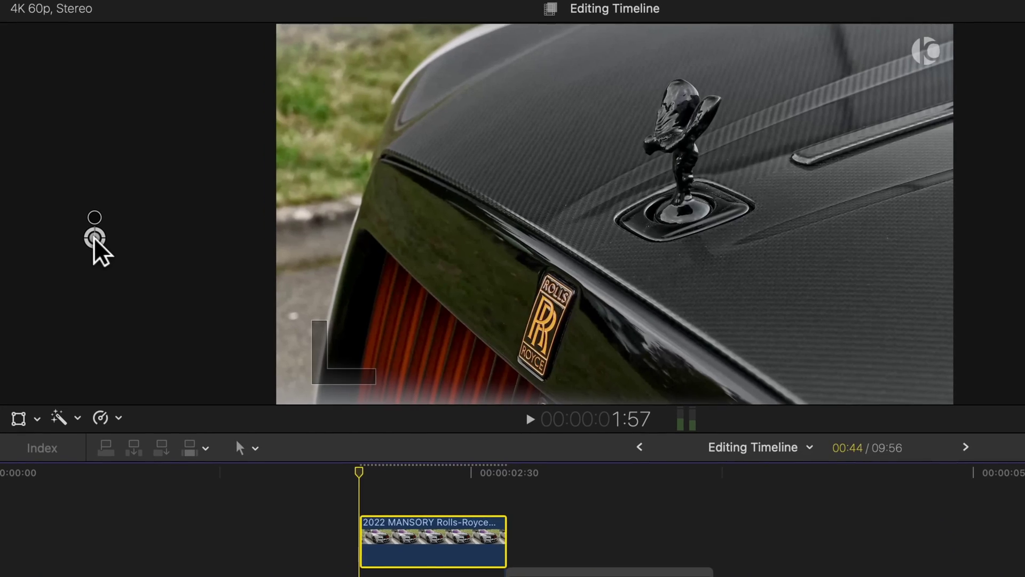
{"action": "left_click_drag", "start_coordinate": [95, 240], "coordinate": [577, 234]}
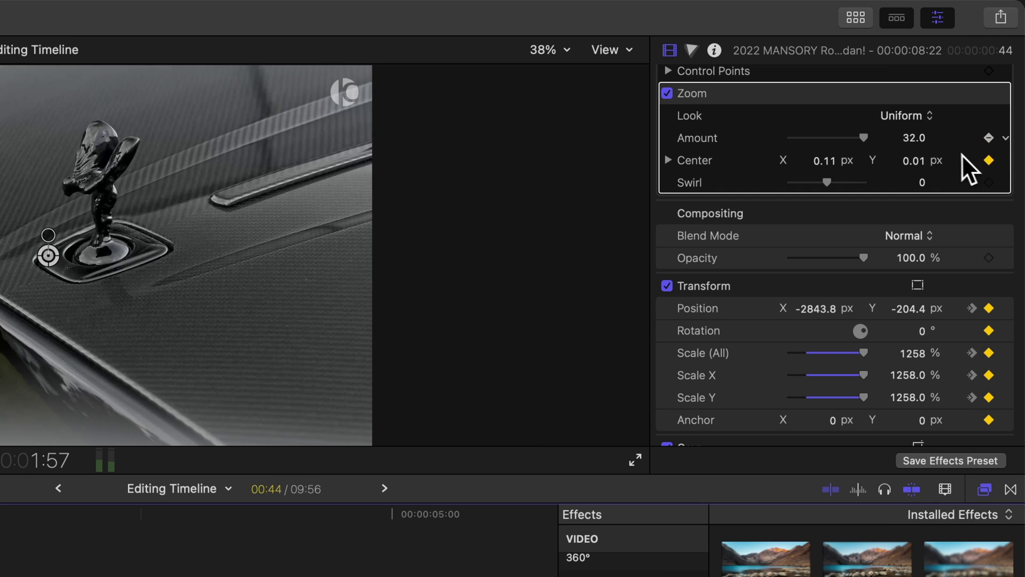
- Keyframe the Zoom blur Amount at 200, then 0 at the clip's end at 2:41
{"action": "left_click", "coordinate": [915, 138]}
{"action": "type", "text": "200"}
{"action": "key", "text": "Return"}
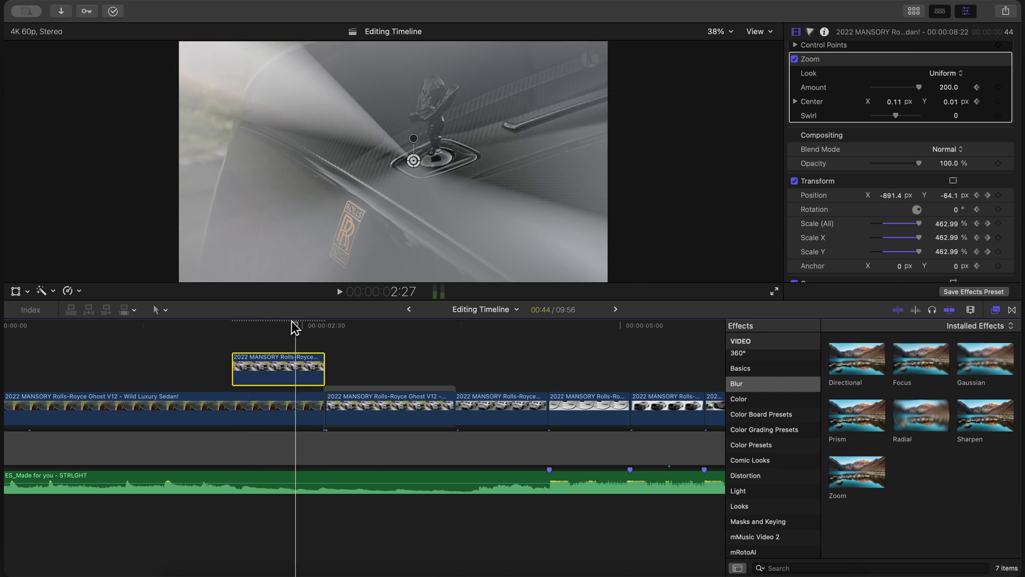
{"action": "left_click_drag", "start_coordinate": [295, 327], "coordinate": [327, 330]}
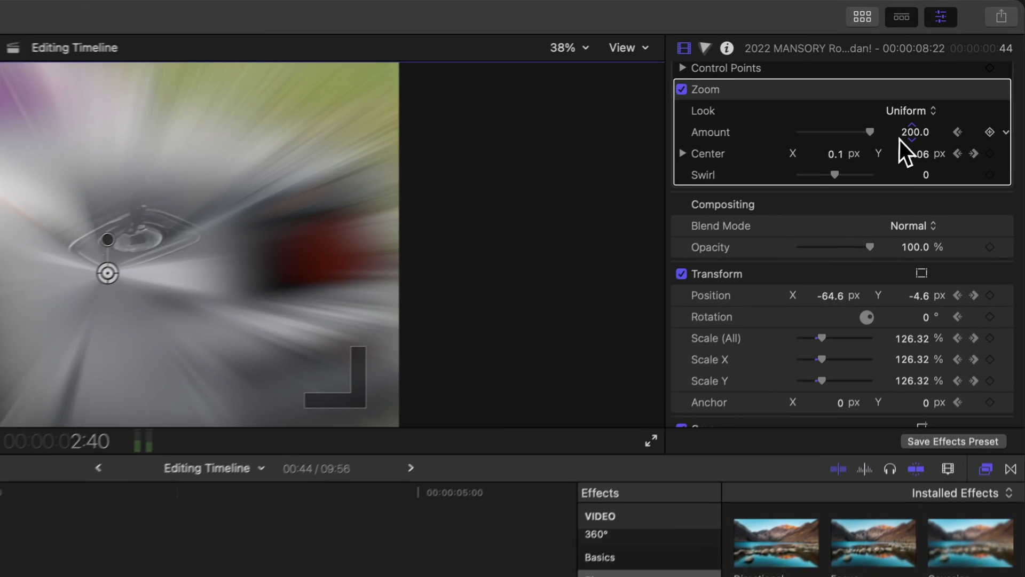
{"action": "left_click", "coordinate": [940, 89]}
{"action": "type", "text": "0"}
{"action": "key", "text": "Return"}
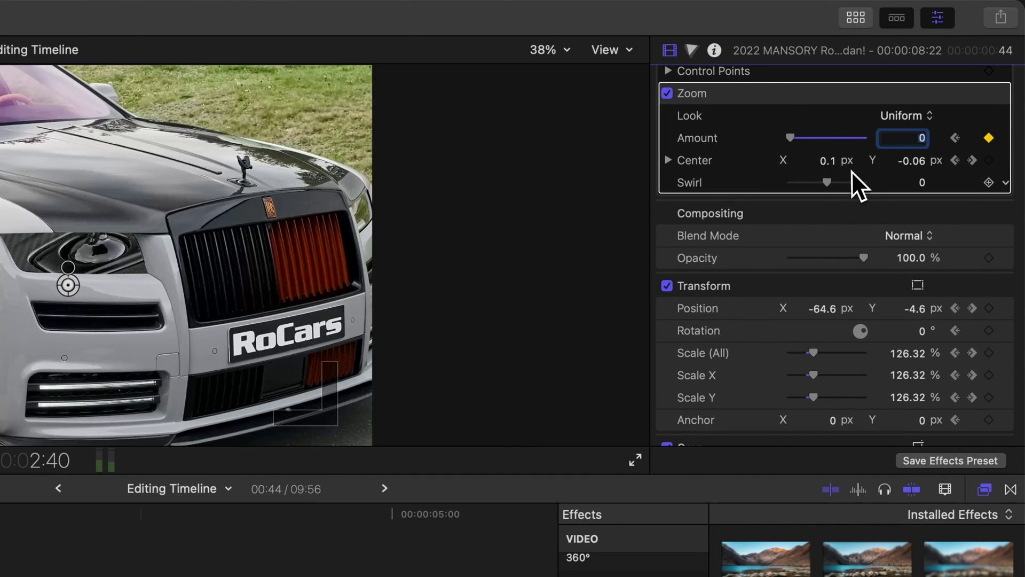